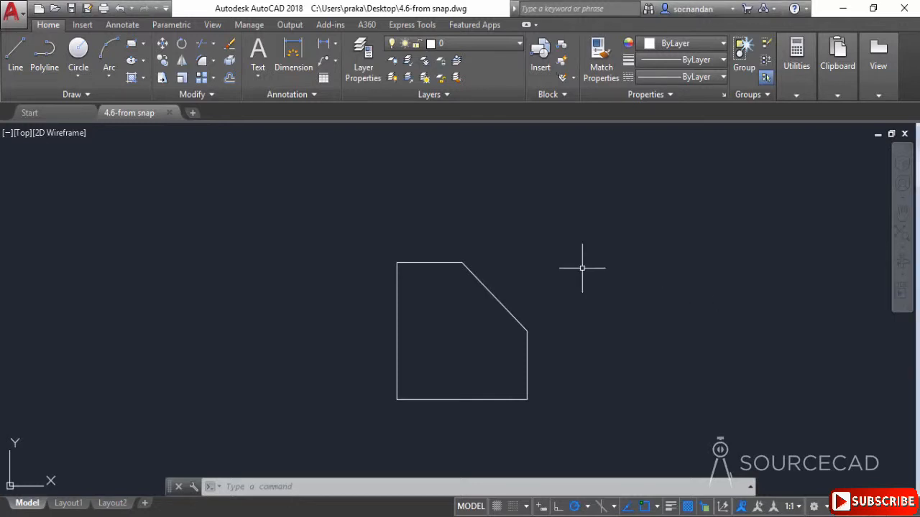
middle_drag(461, 314, 412, 292)
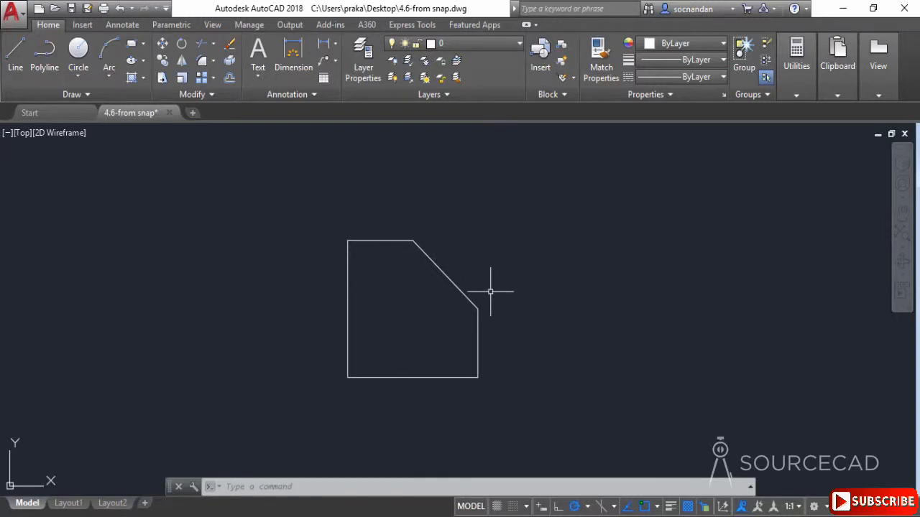
middle_drag(513, 281, 464, 330)
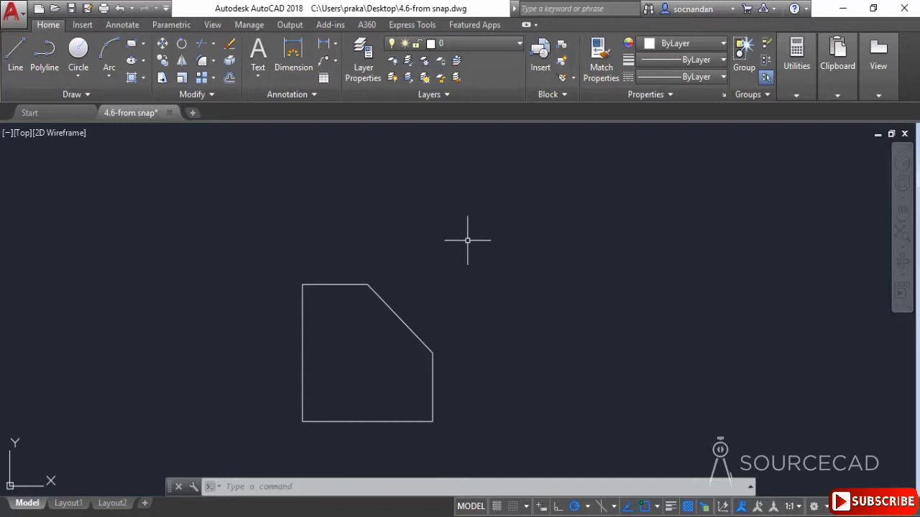
click(79, 48)
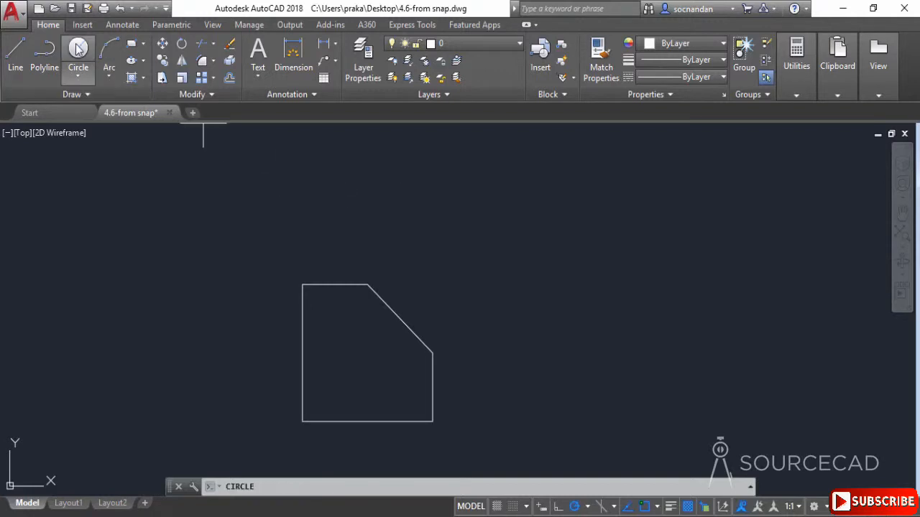
shift+right_click(476, 251)
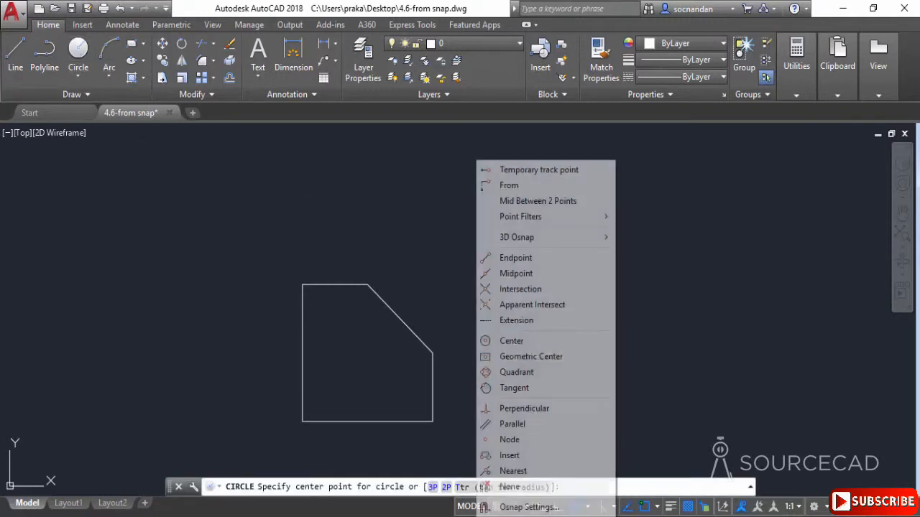
click(525, 185)
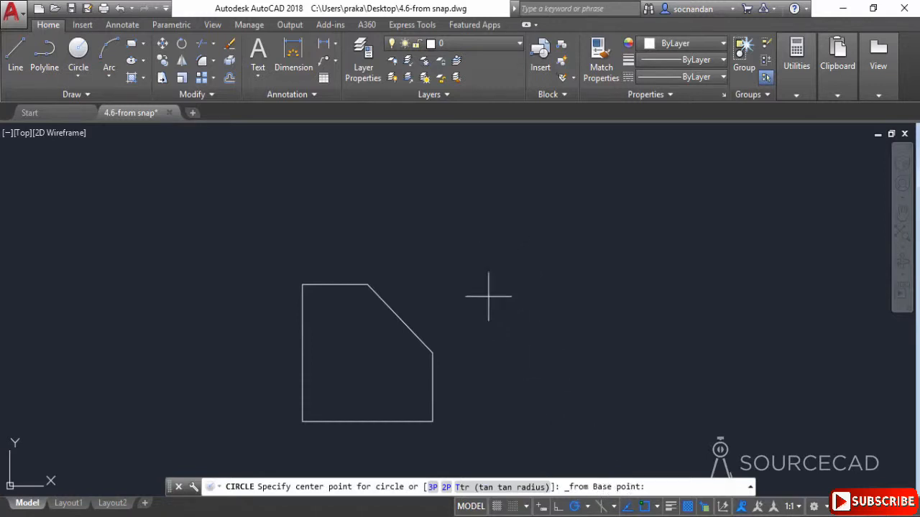
click(400, 320)
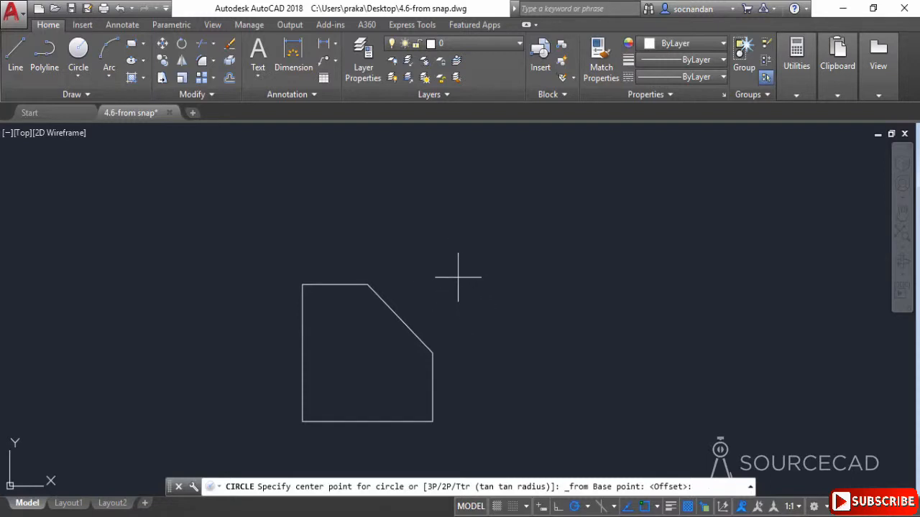
text(@)
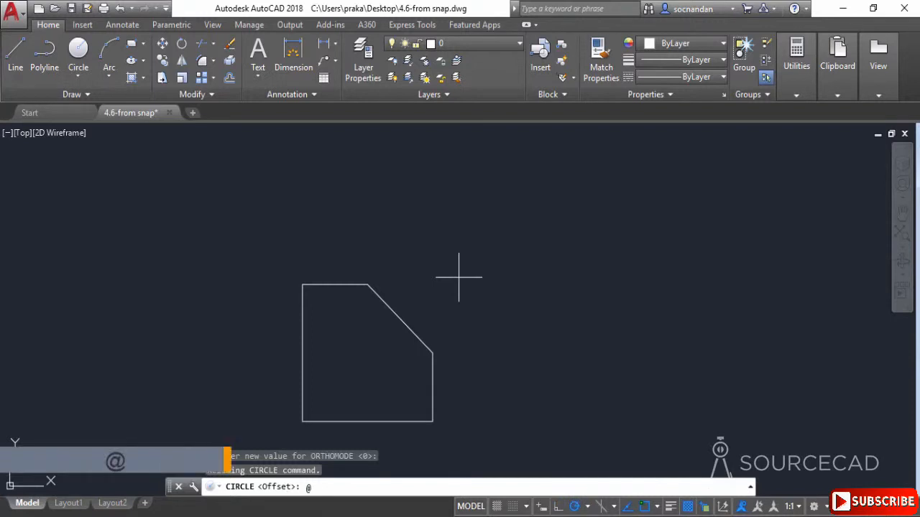
text(10)
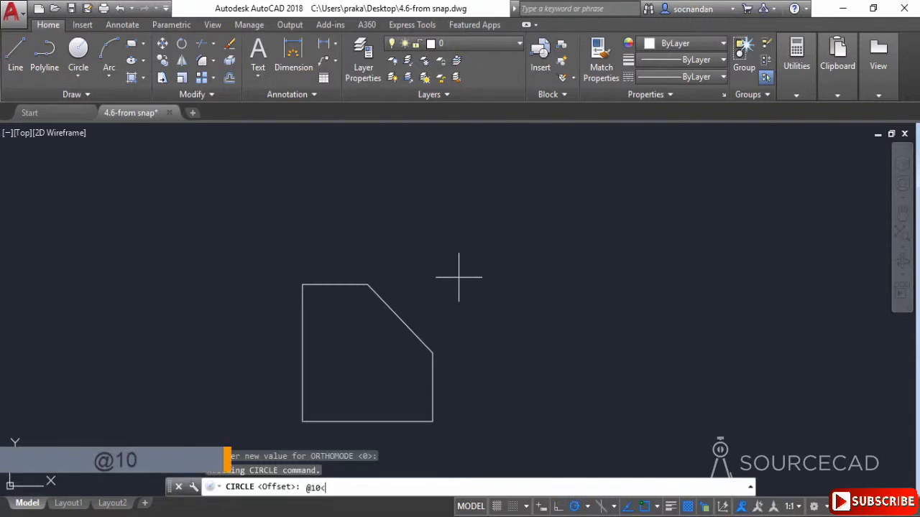
text(<30)
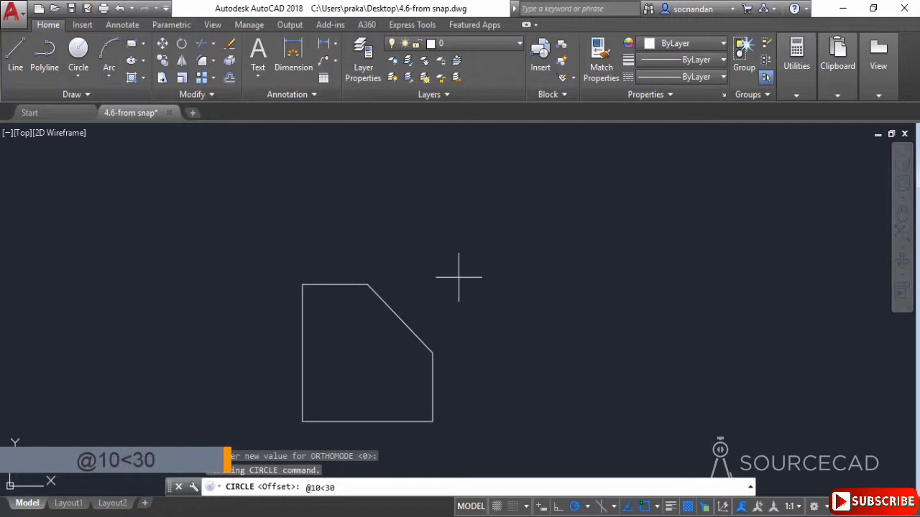
key(Return)
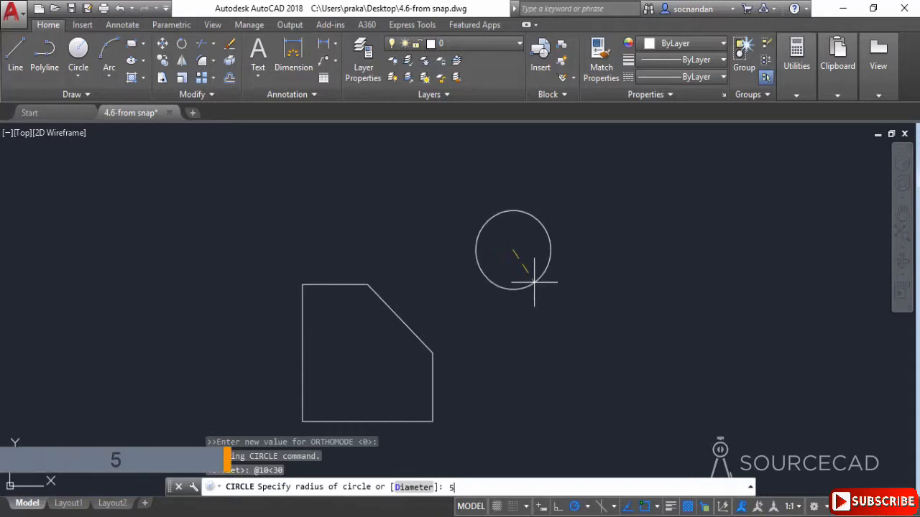
key(Return)
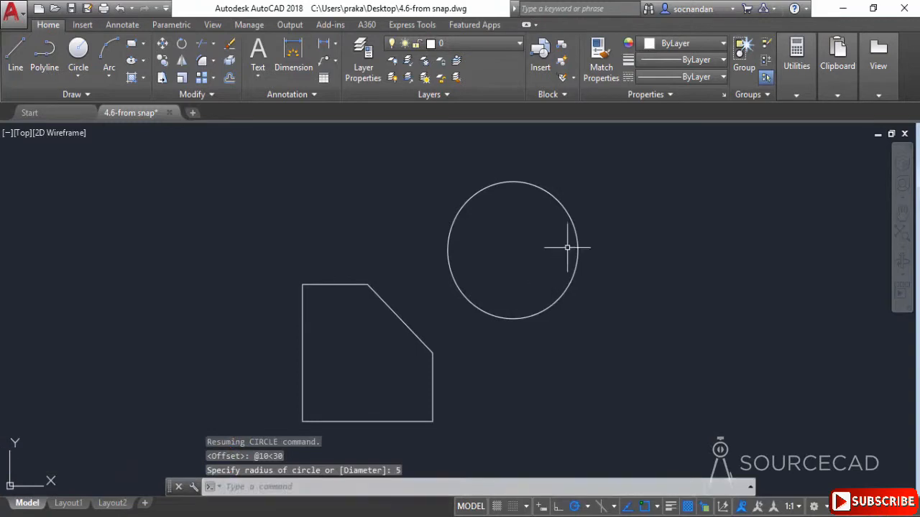
Draw a line from the midpoint of the slanted edge to the circle's centre
click(16, 61)
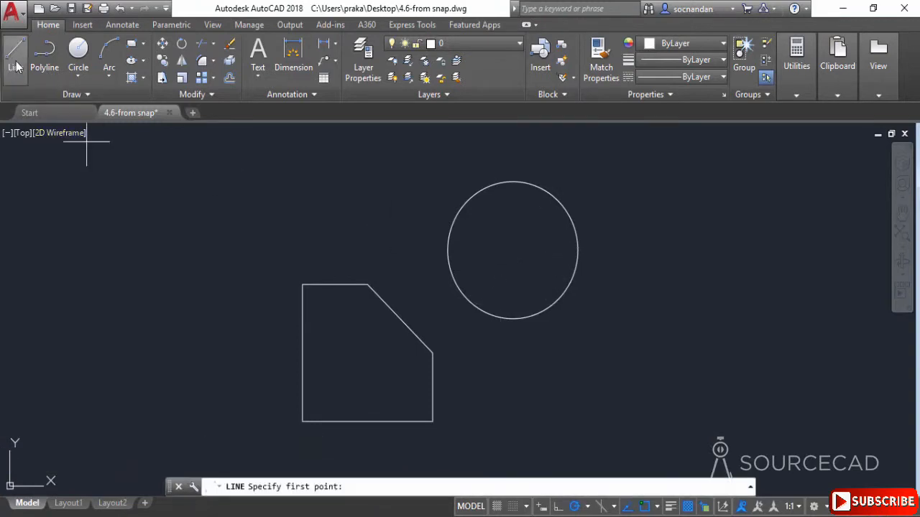
click(401, 318)
click(512, 249)
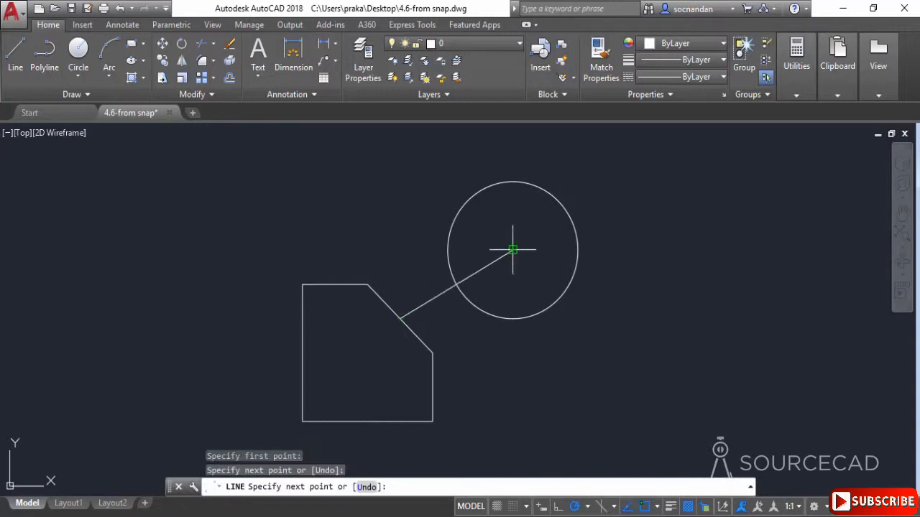
key(Return)
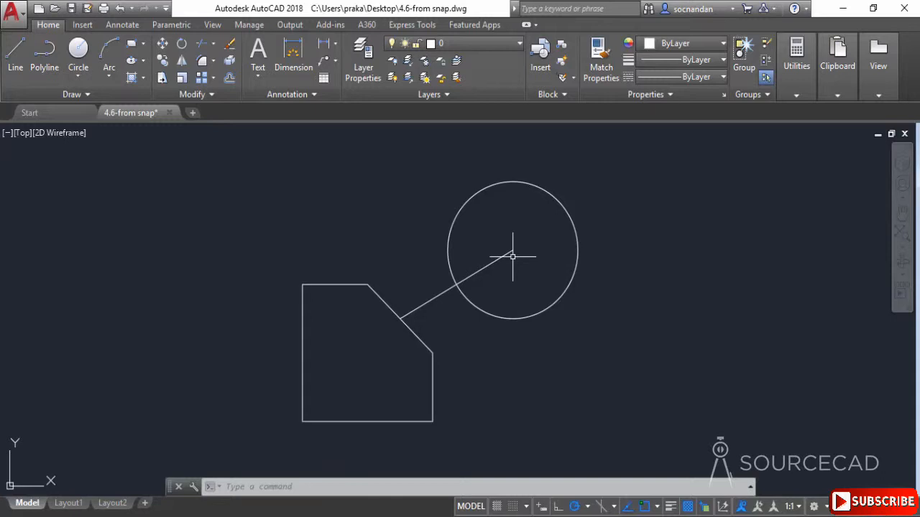
Measure the distance and angle from the slanted edge's midpoint to the circle's centre with the DIST command
text(d)
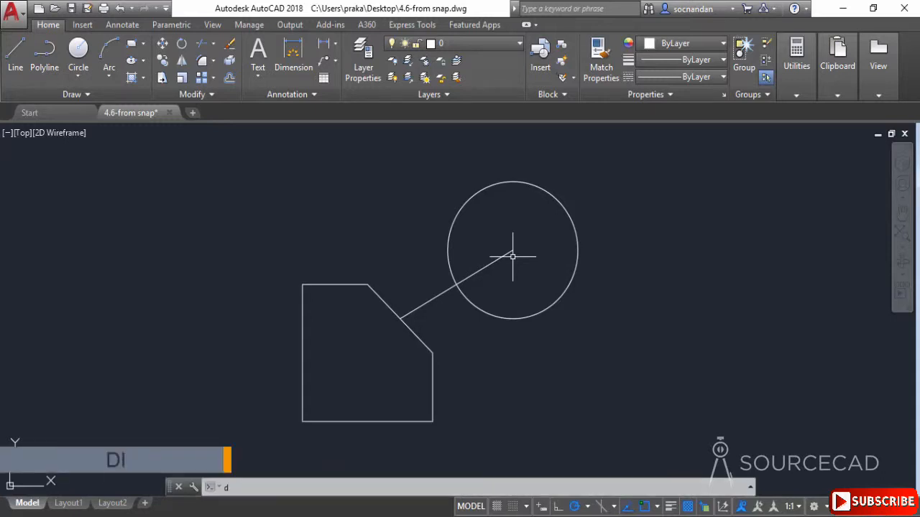
text(i)
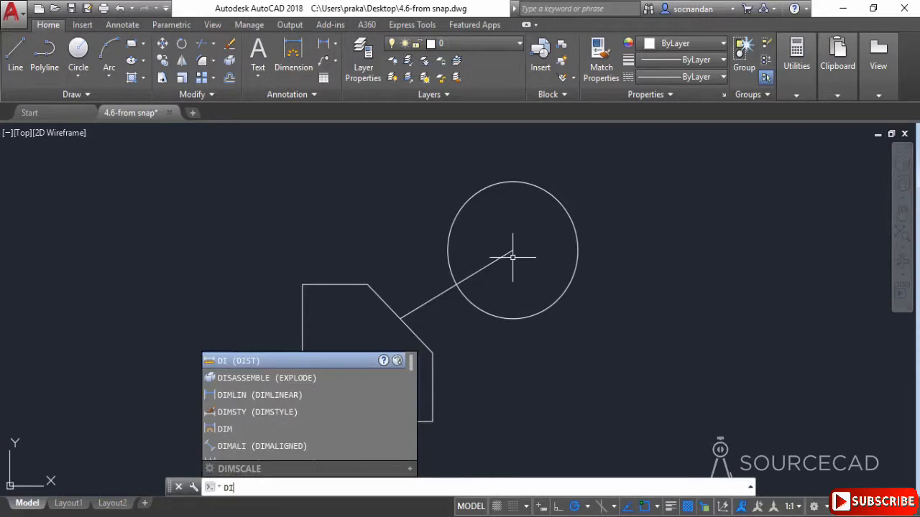
key(Return)
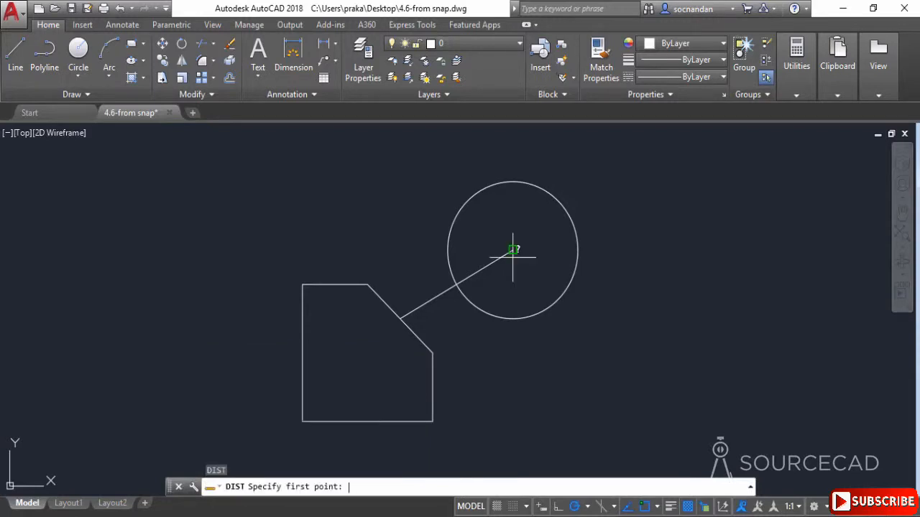
click(401, 320)
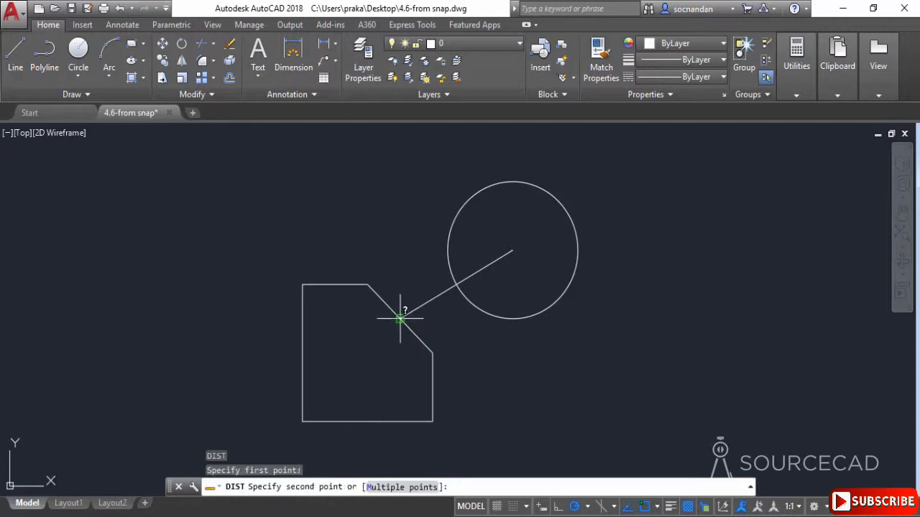
click(512, 251)
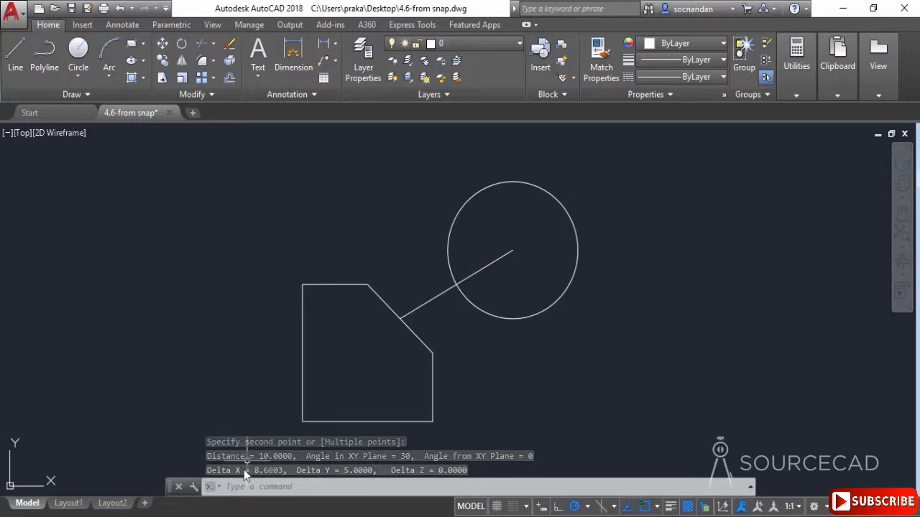
drag(188, 479, 194, 452)
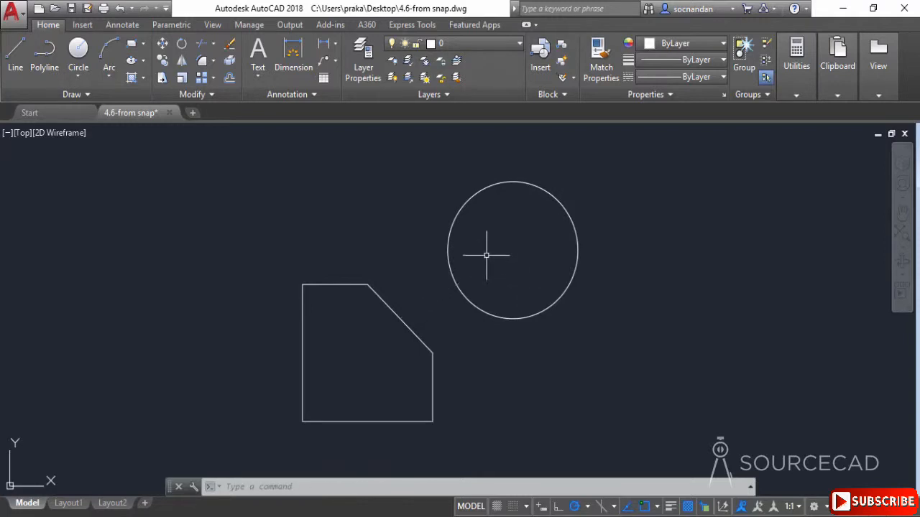
Erase the circle outside the chamfered outline
click(487, 255)
click(433, 182)
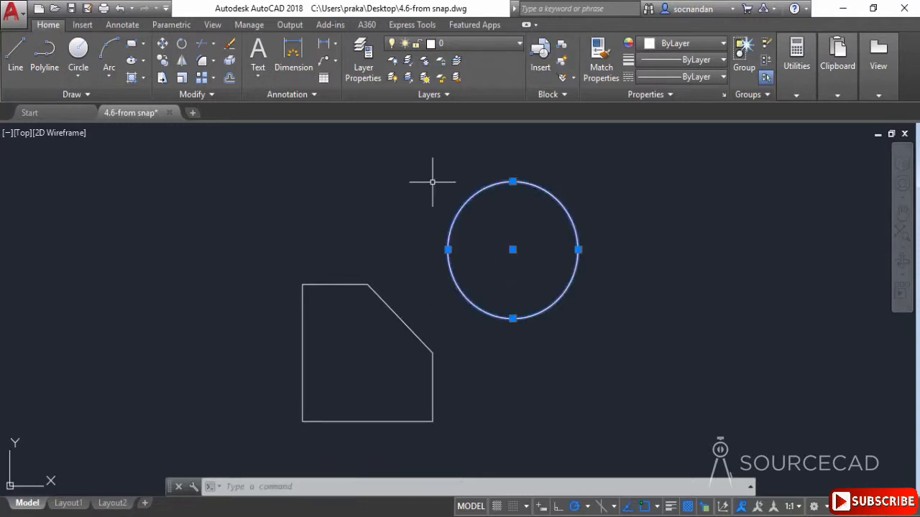
right_click(433, 182)
click(471, 257)
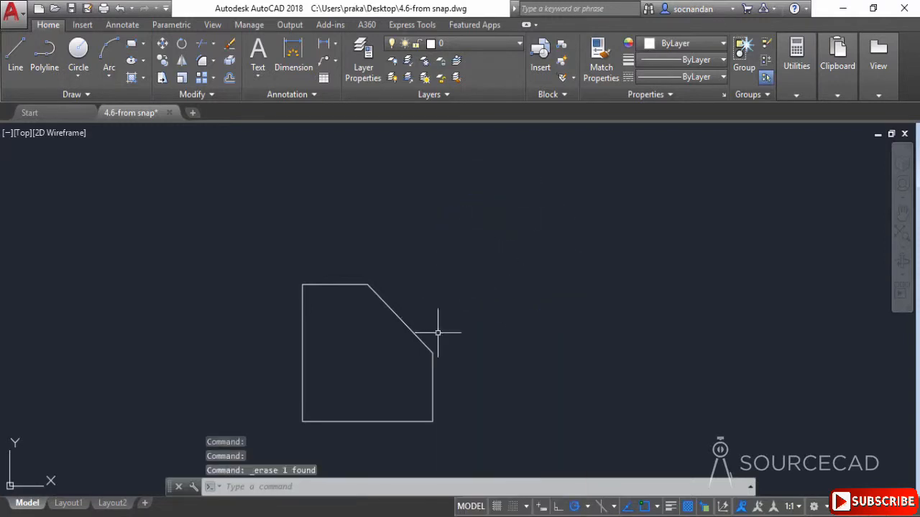
Draw a circle of radius 2 inside the outline, centred at offset @5<235 from the slanted edge's midpoint, using the From snap
middle_drag(384, 369, 455, 331)
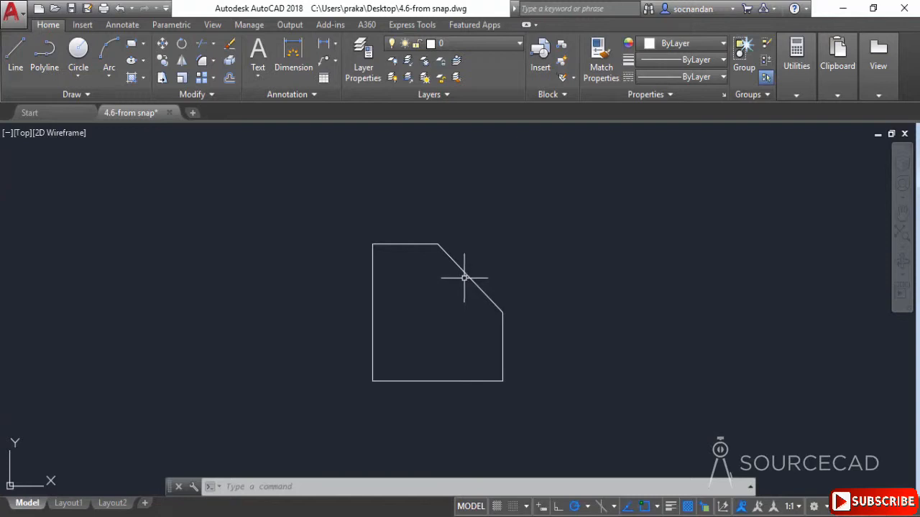
click(79, 50)
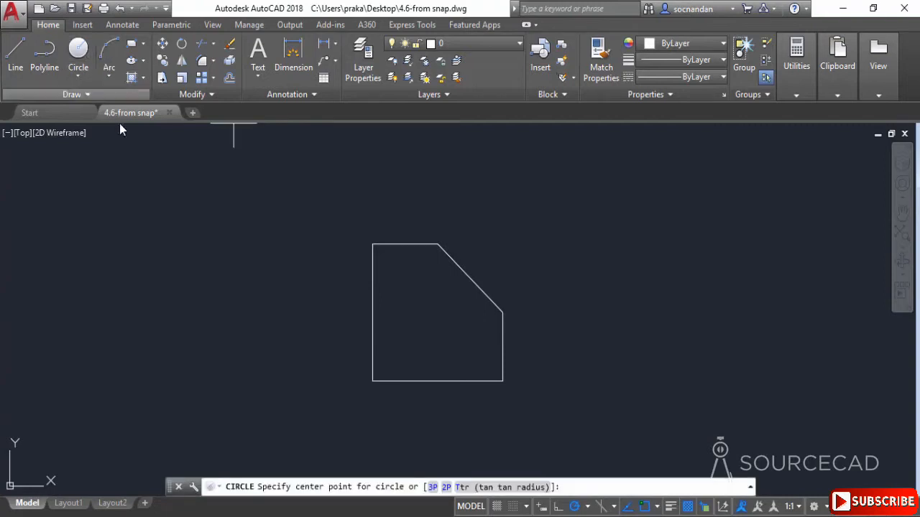
shift+right_click(201, 206)
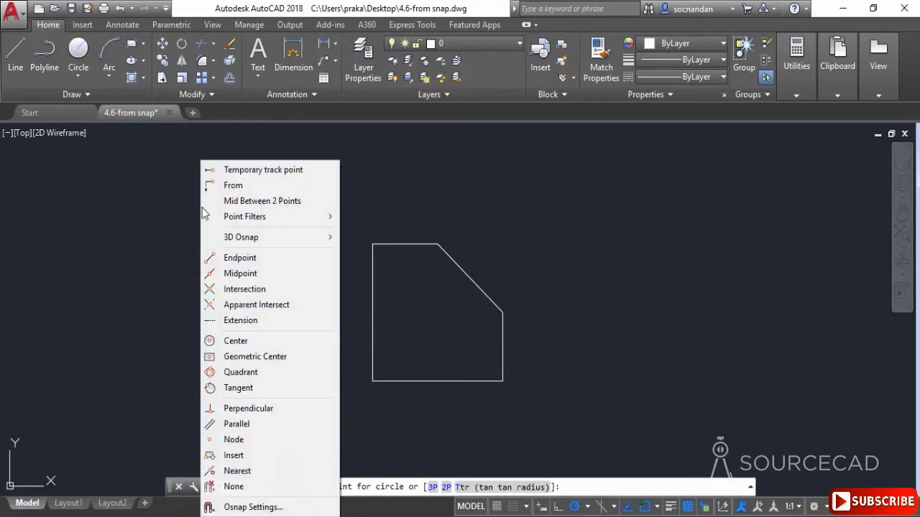
click(232, 187)
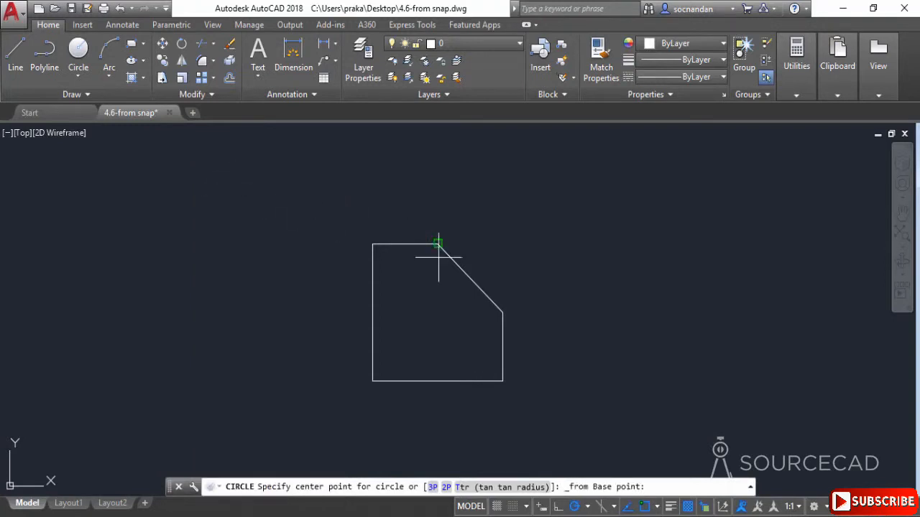
click(470, 278)
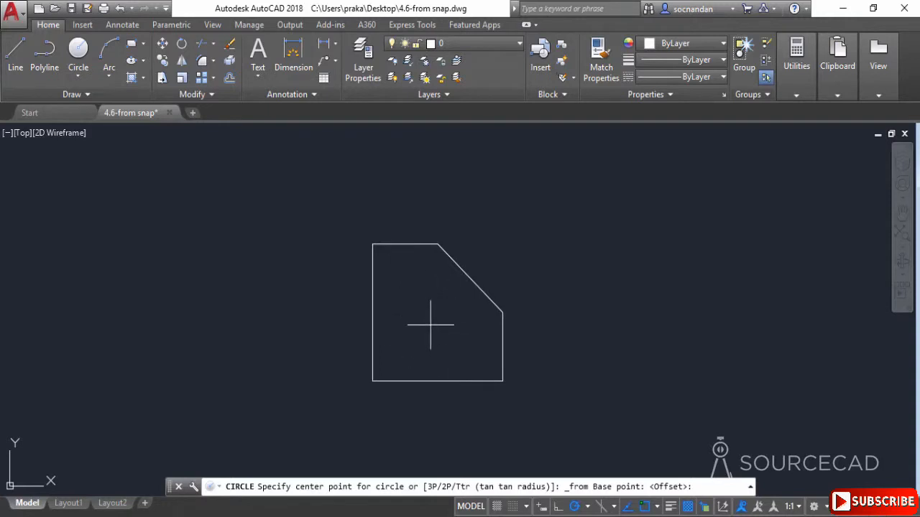
text(@)
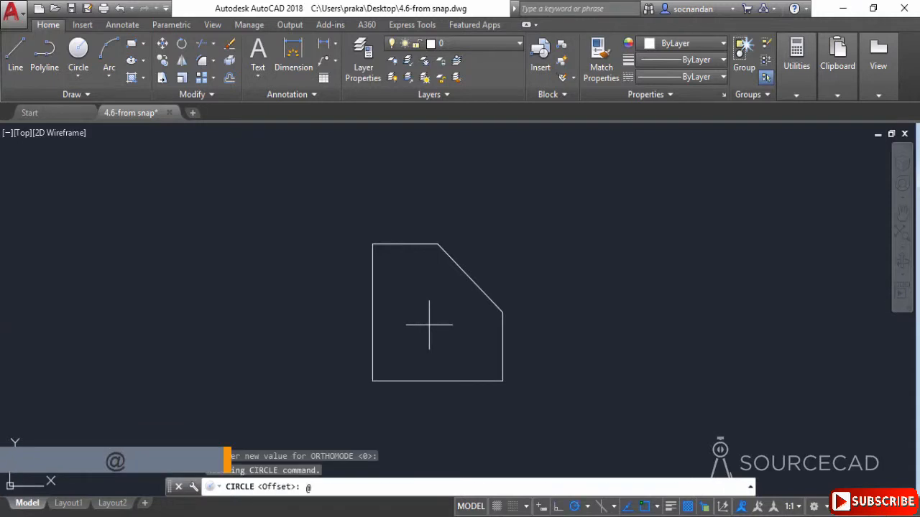
text(5)
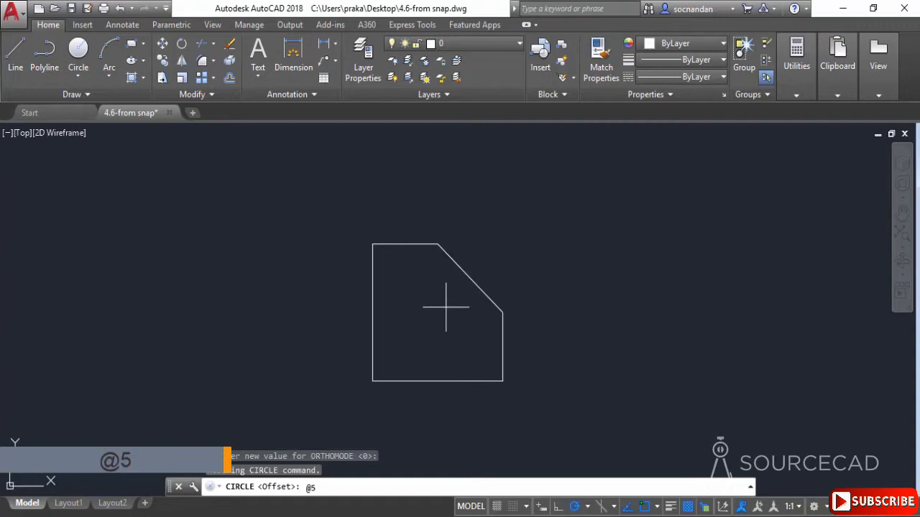
text(<235)
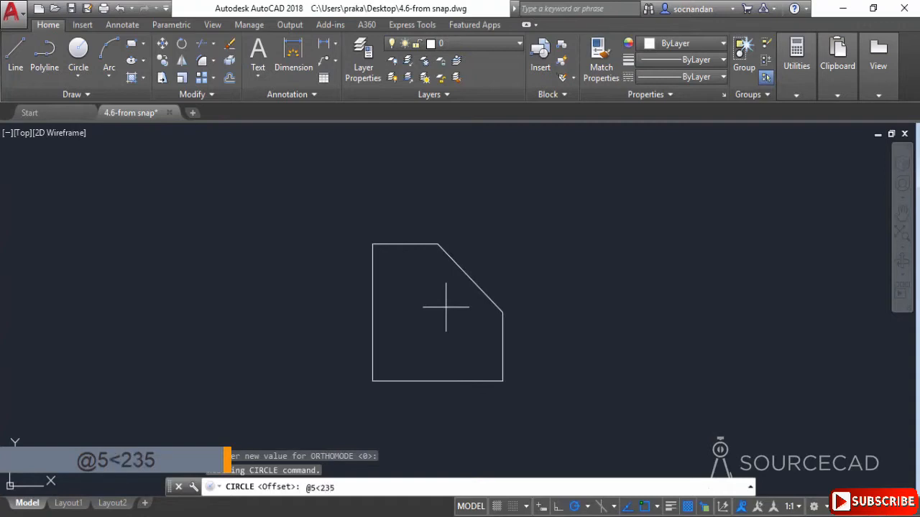
key(Return)
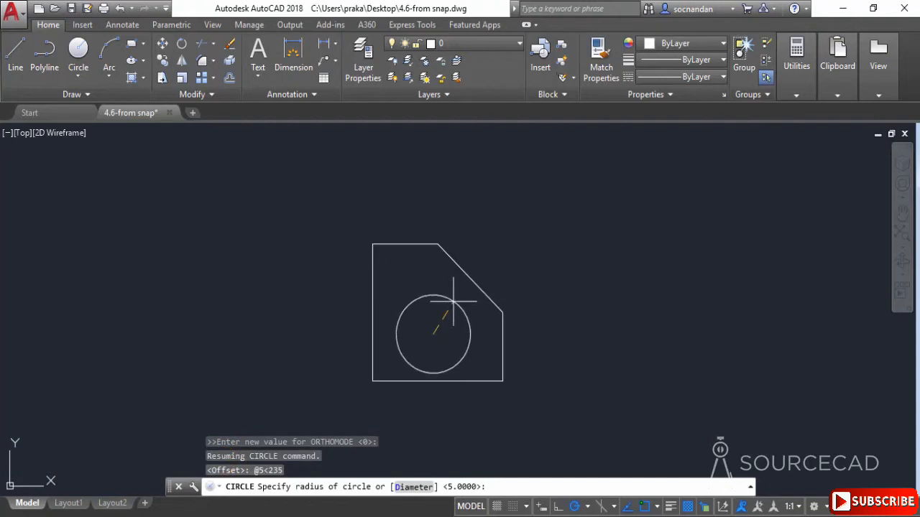
text(2)
key(Return)
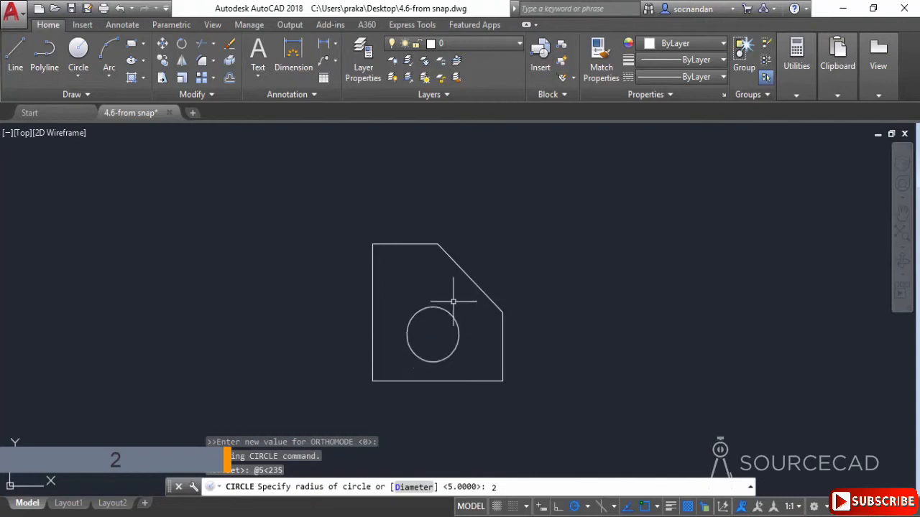